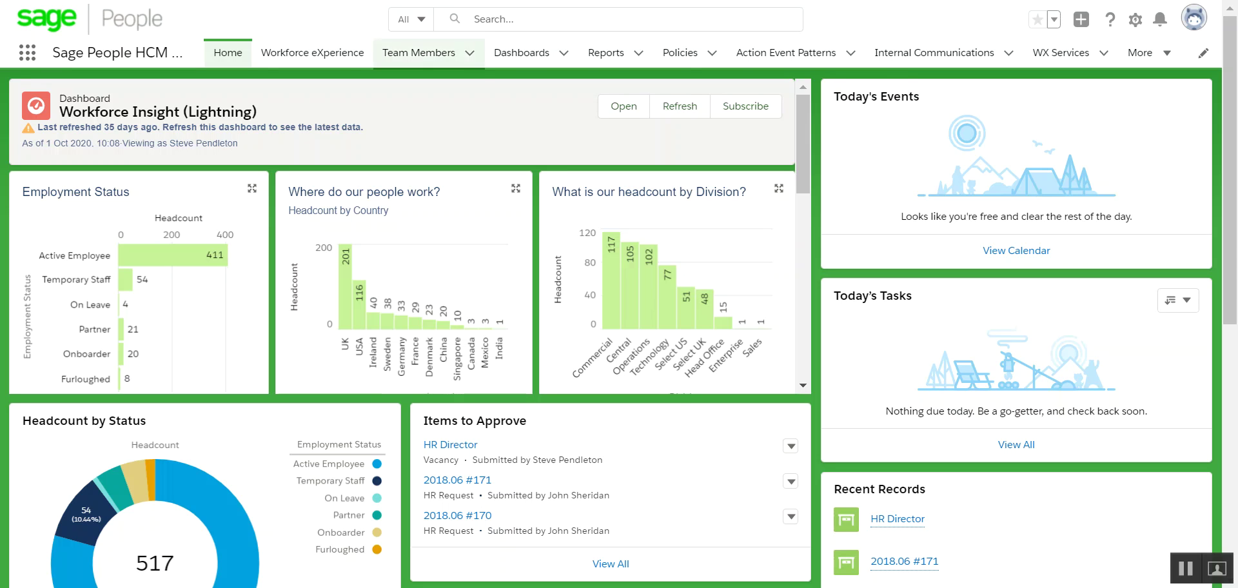
- Open the accrual log from the absences on the first listed team member's current employment record and review its accrual events
{"action": "left_click", "coordinate": [418, 52]}
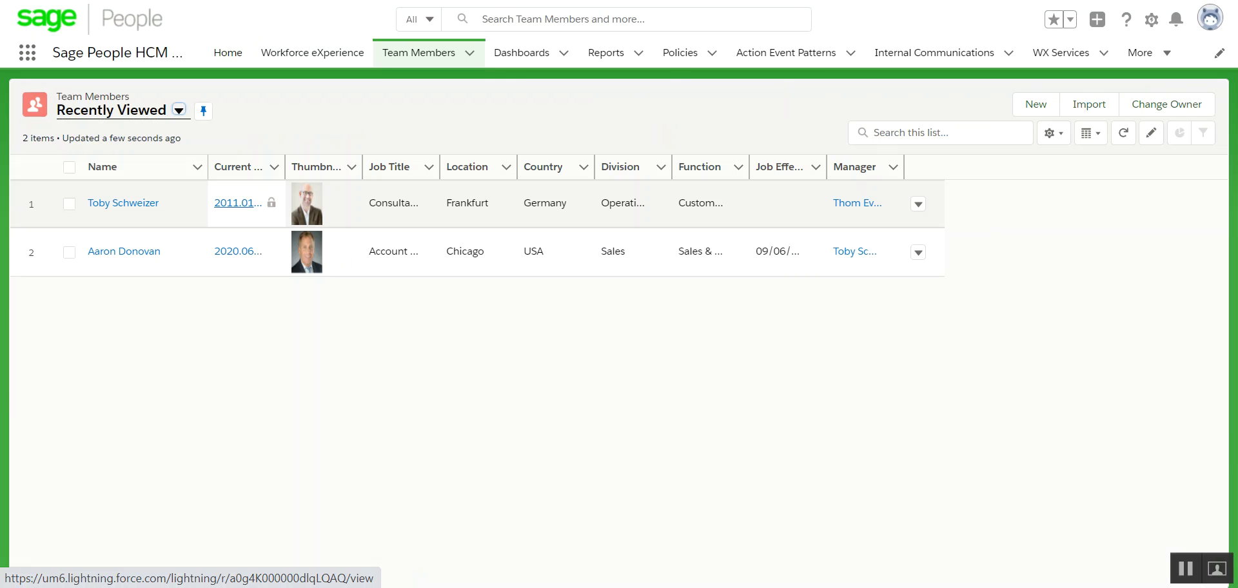
{"action": "left_click", "coordinate": [238, 203]}
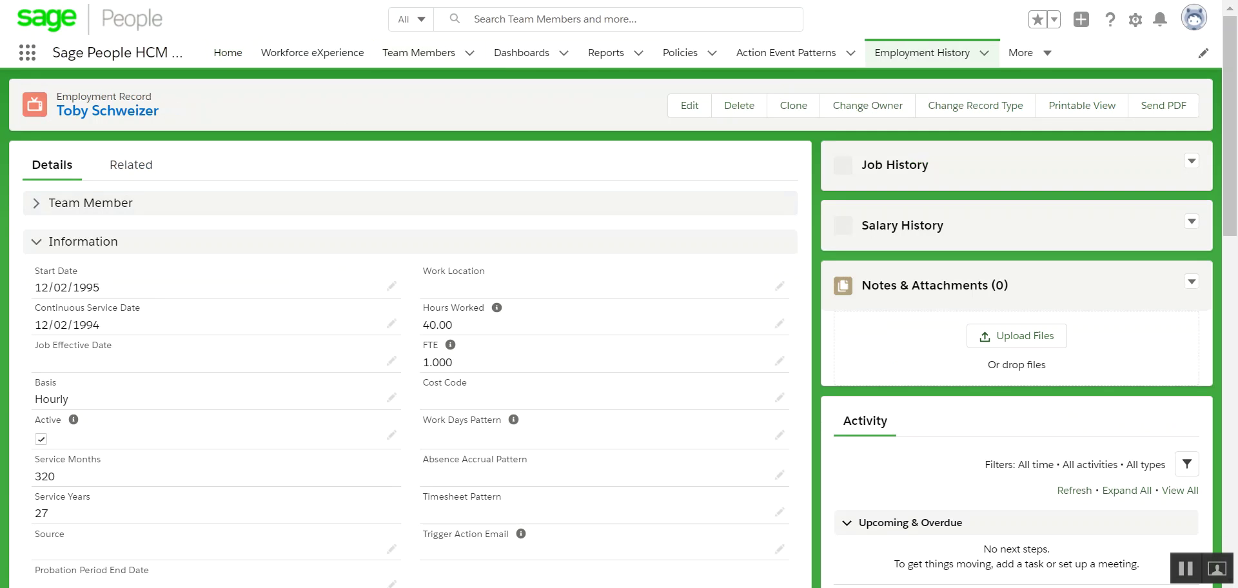
{"action": "left_click", "coordinate": [130, 165]}
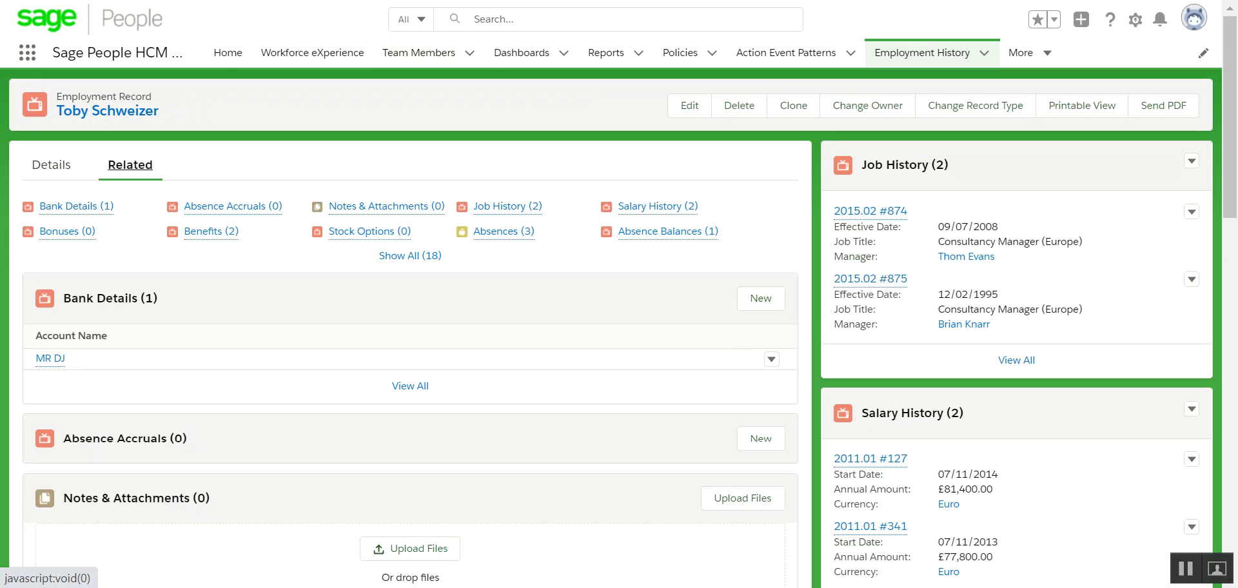
{"action": "mouse_move", "coordinate": [503, 231]}
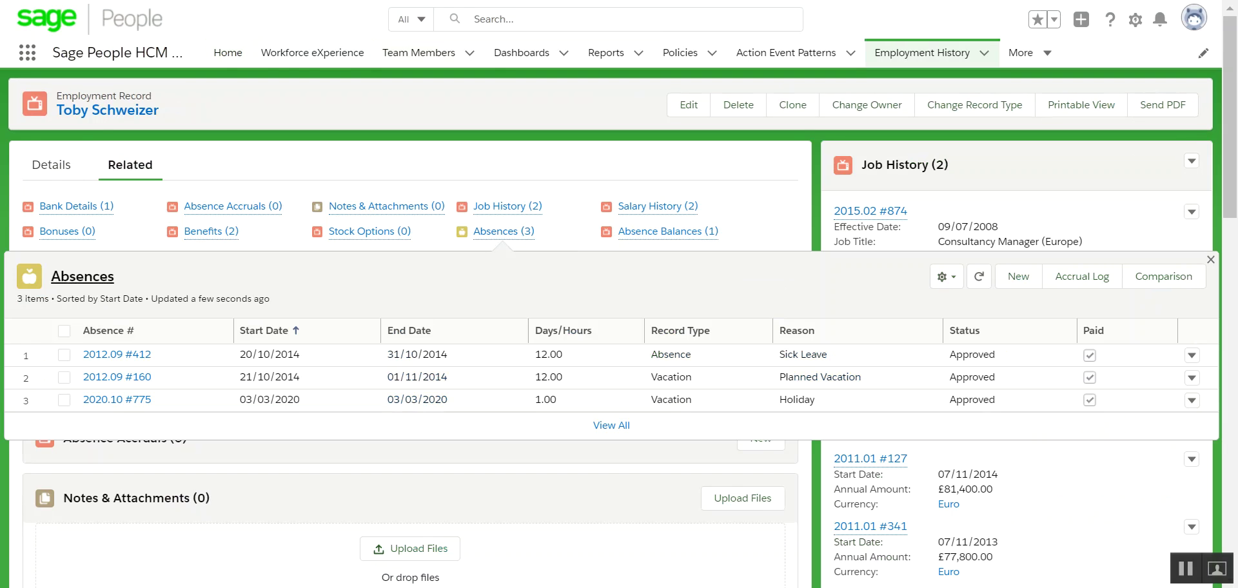
{"action": "left_click", "coordinate": [1082, 276]}
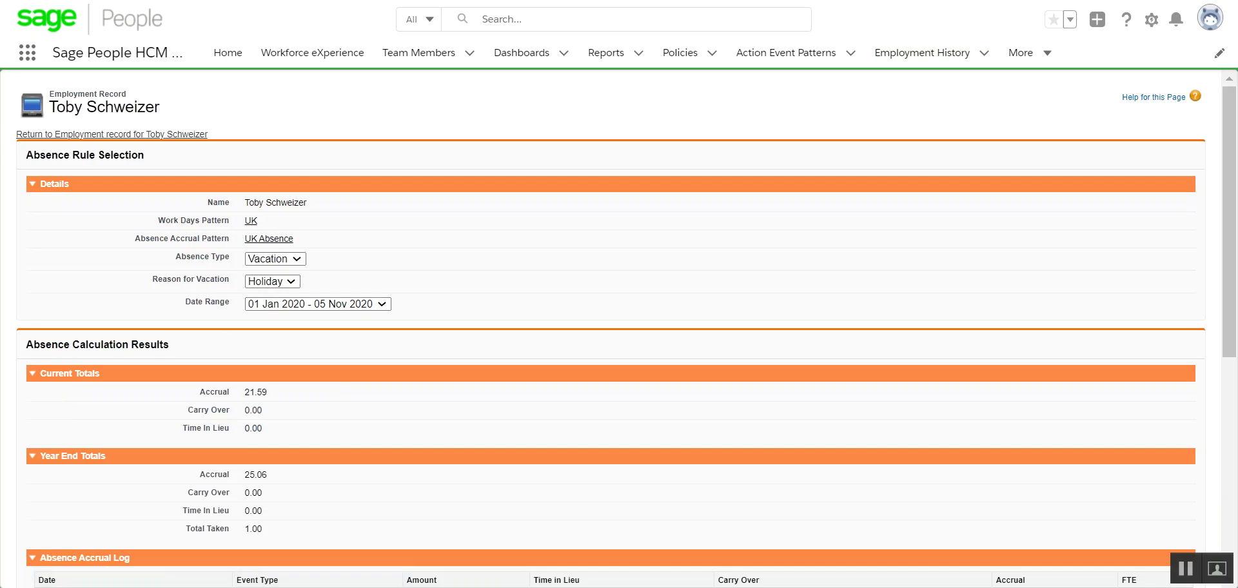
{"action": "scroll", "coordinate": [619, 296], "scroll_direction": "down", "scroll_amount": 5}
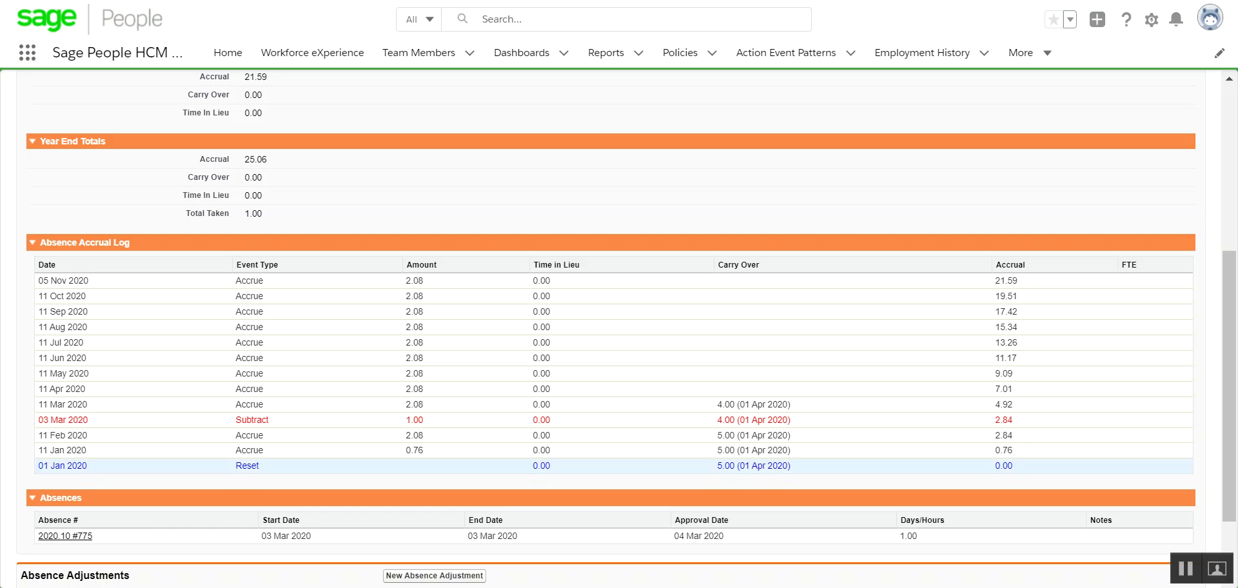
{"action": "scroll", "coordinate": [619, 322], "scroll_direction": "up", "scroll_amount": 5}
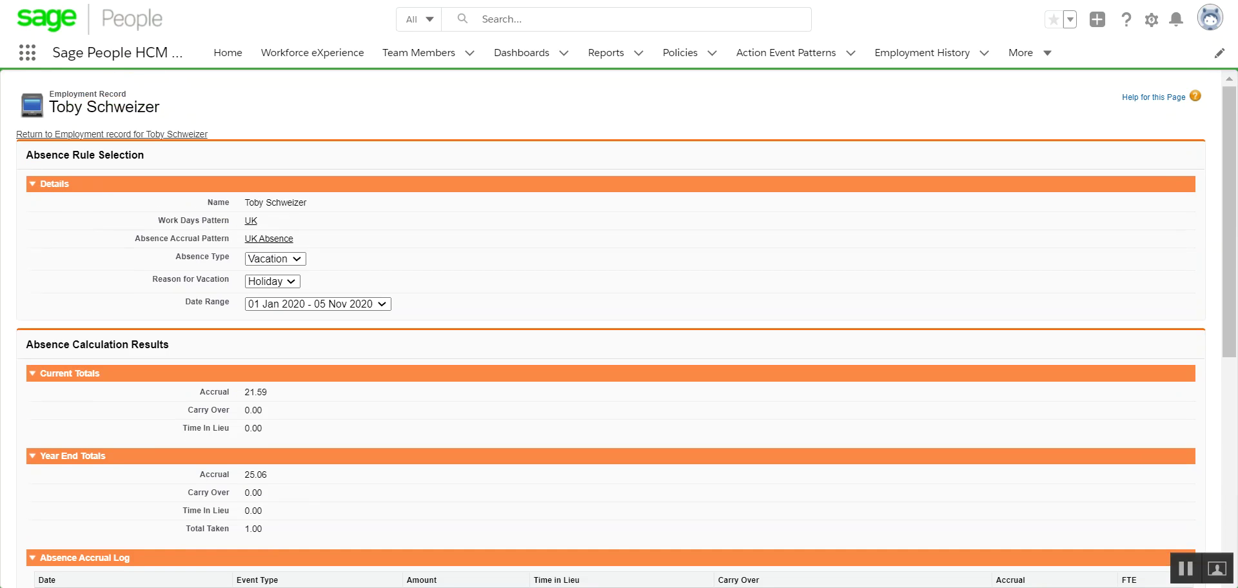
- Open the UK Absence accrual pattern in a new browser tab and examine its Holiday vacation rule's settings and available actions
{"action": "right_click", "coordinate": [268, 240]}
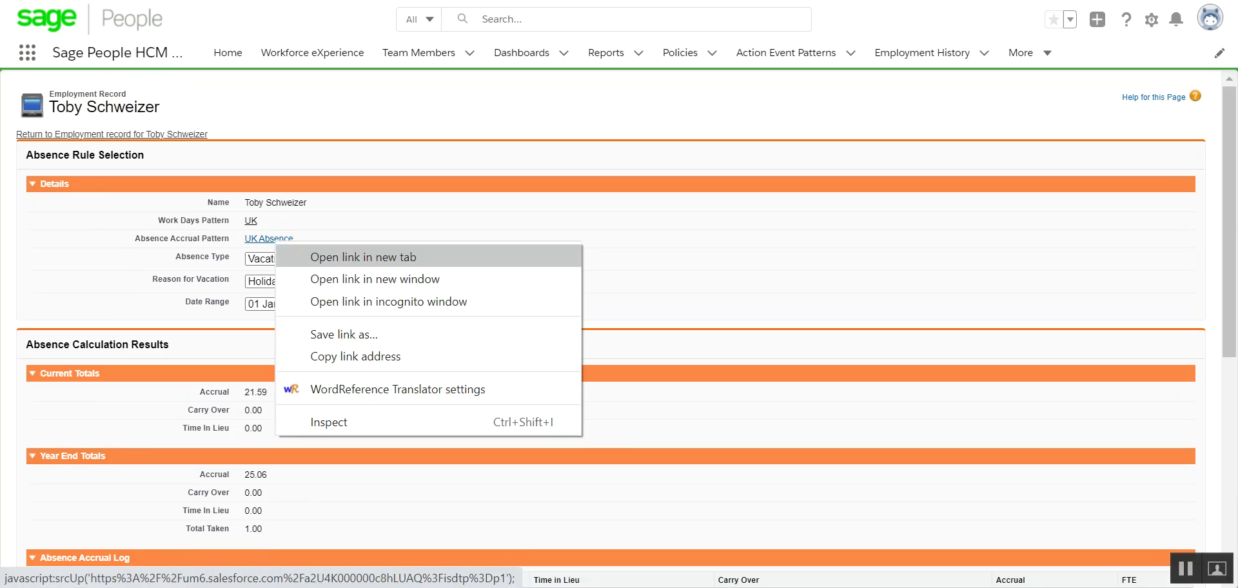
{"action": "left_click", "coordinate": [323, 257]}
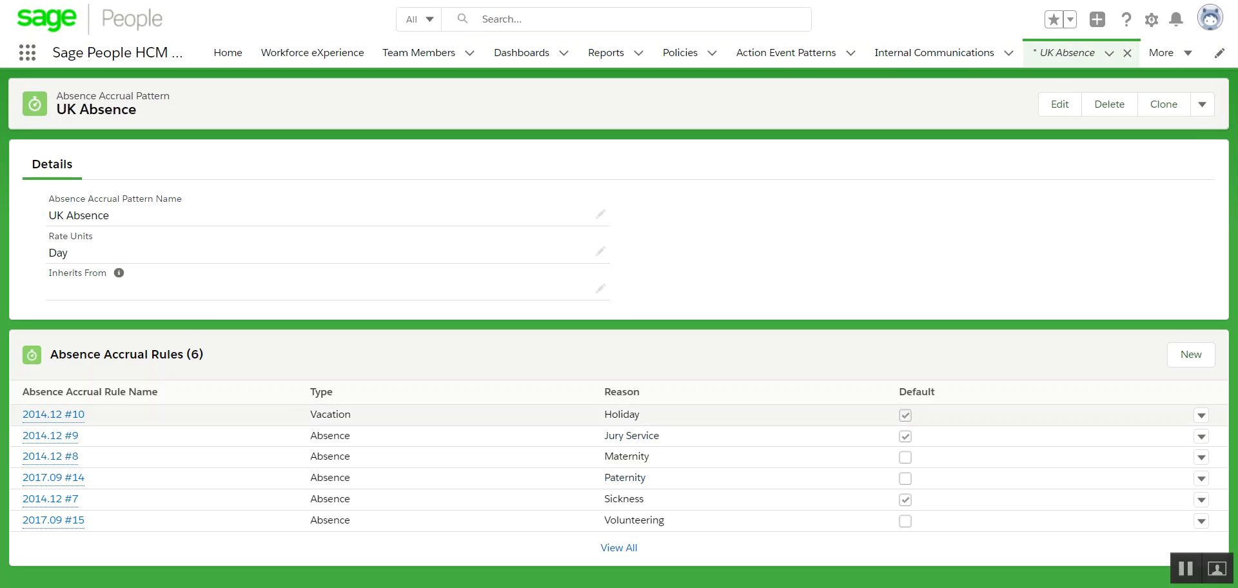
{"action": "left_click", "coordinate": [53, 413]}
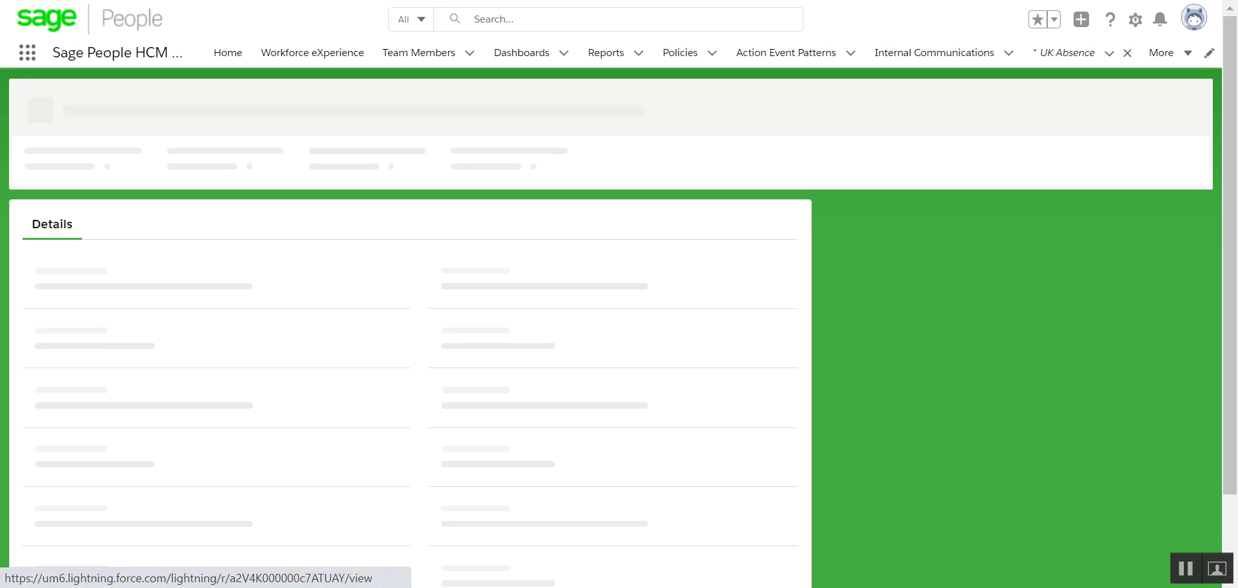
{"action": "scroll", "coordinate": [413, 335], "scroll_direction": "down", "scroll_amount": 9}
{"action": "scroll", "coordinate": [413, 387], "scroll_direction": "down", "scroll_amount": 1}
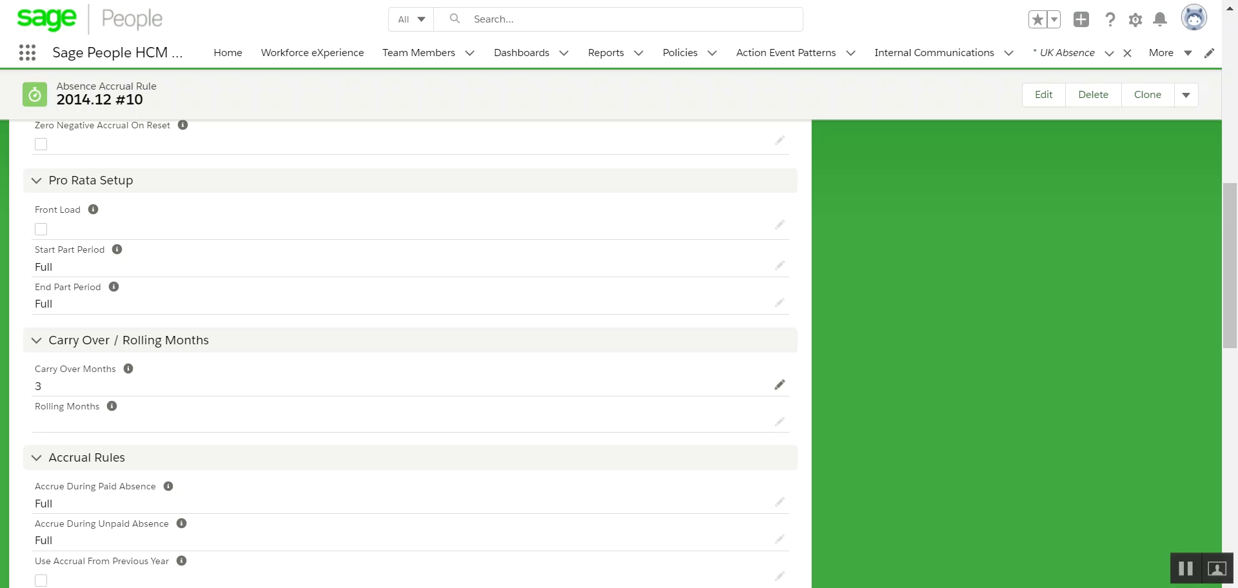
{"action": "left_click", "coordinate": [1186, 95]}
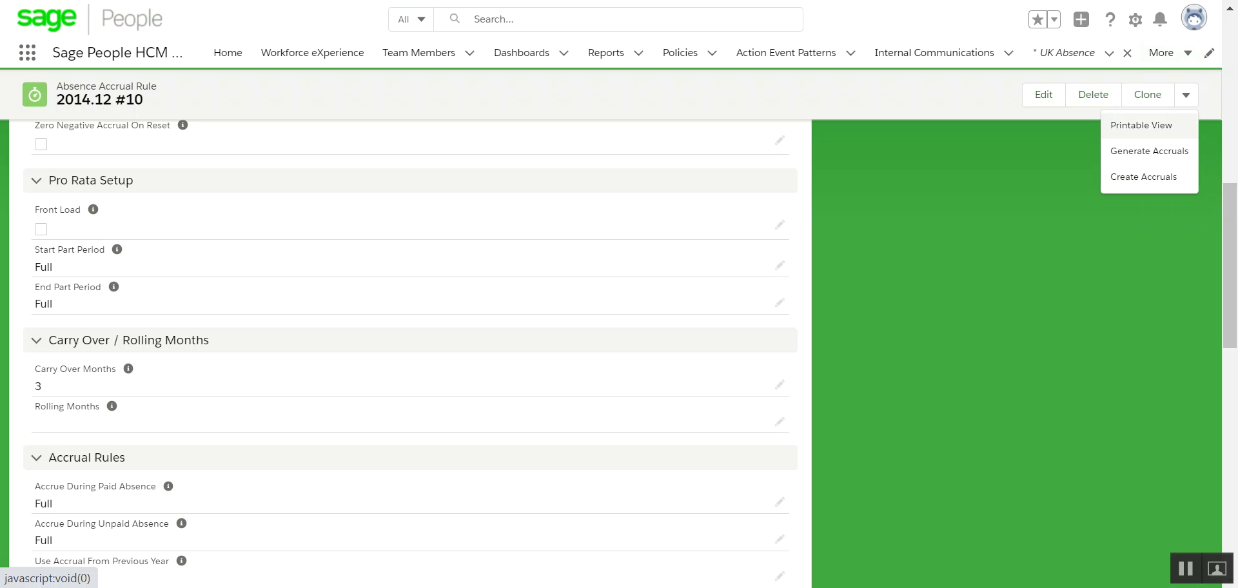
- Open the Absence Accrual Rule Layout from the record page's editor and check which buttons the layout offers
{"action": "left_click", "coordinate": [1135, 20]}
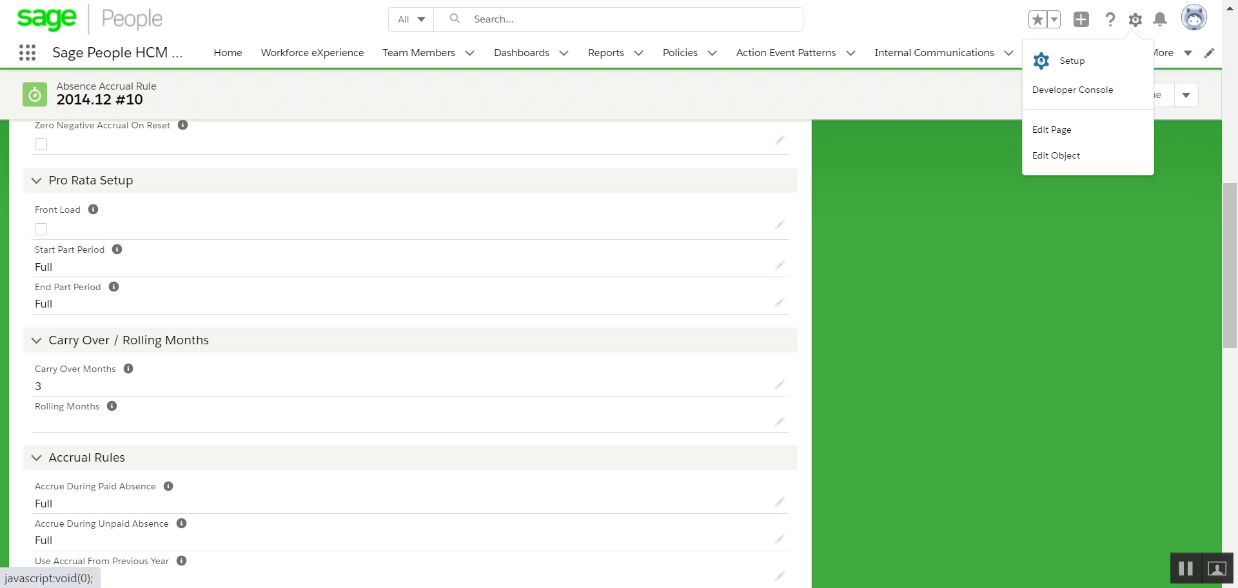
{"action": "left_click", "coordinate": [1051, 129]}
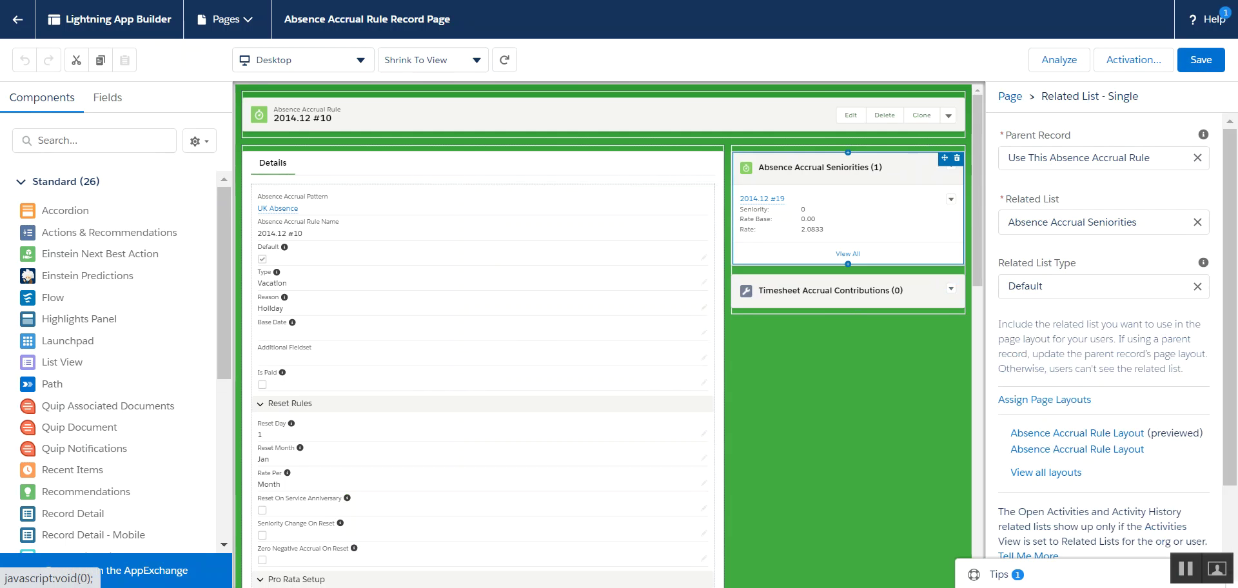
{"action": "scroll", "coordinate": [1104, 335], "scroll_direction": "down", "scroll_amount": 2}
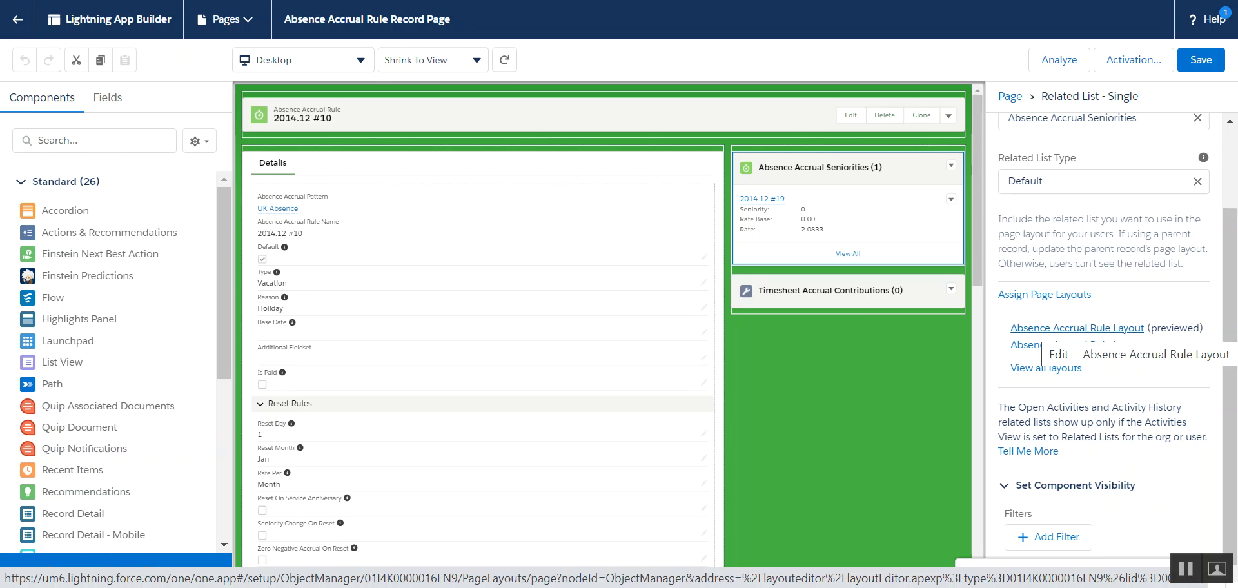
{"action": "left_click", "coordinate": [1038, 343]}
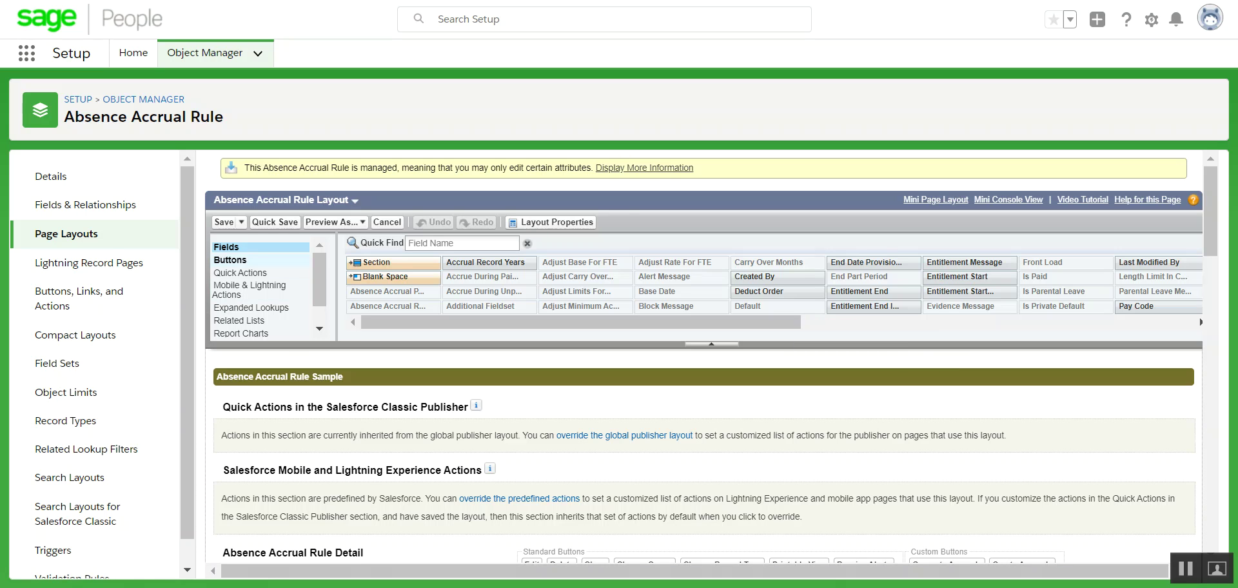
{"action": "left_click", "coordinate": [230, 260]}
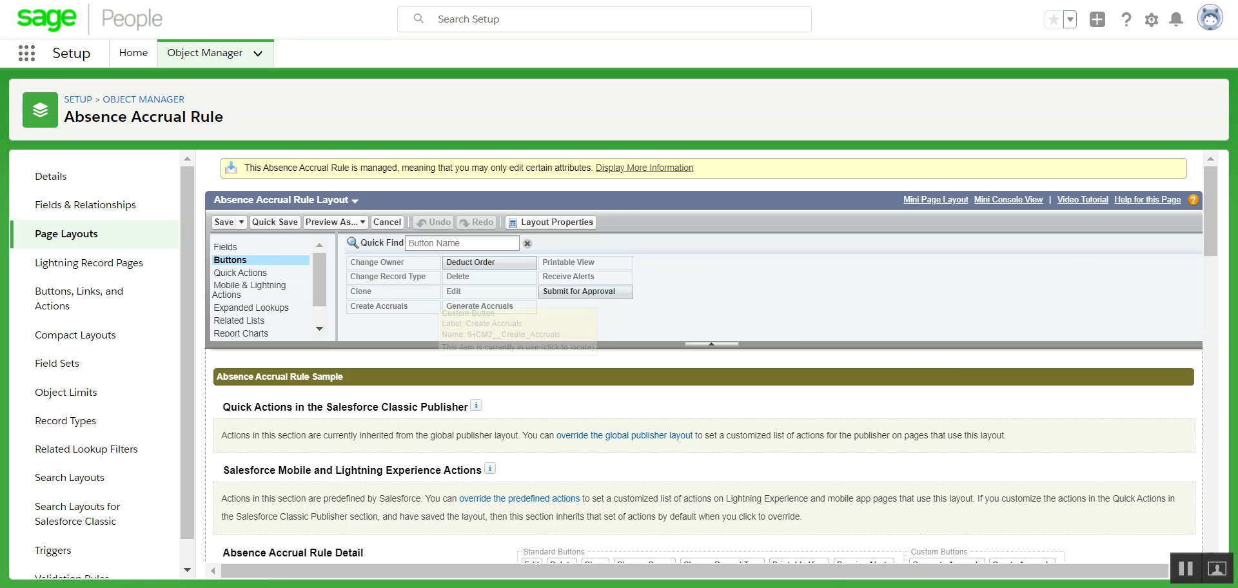
{"action": "scroll", "coordinate": [709, 387], "scroll_direction": "down", "scroll_amount": 4}
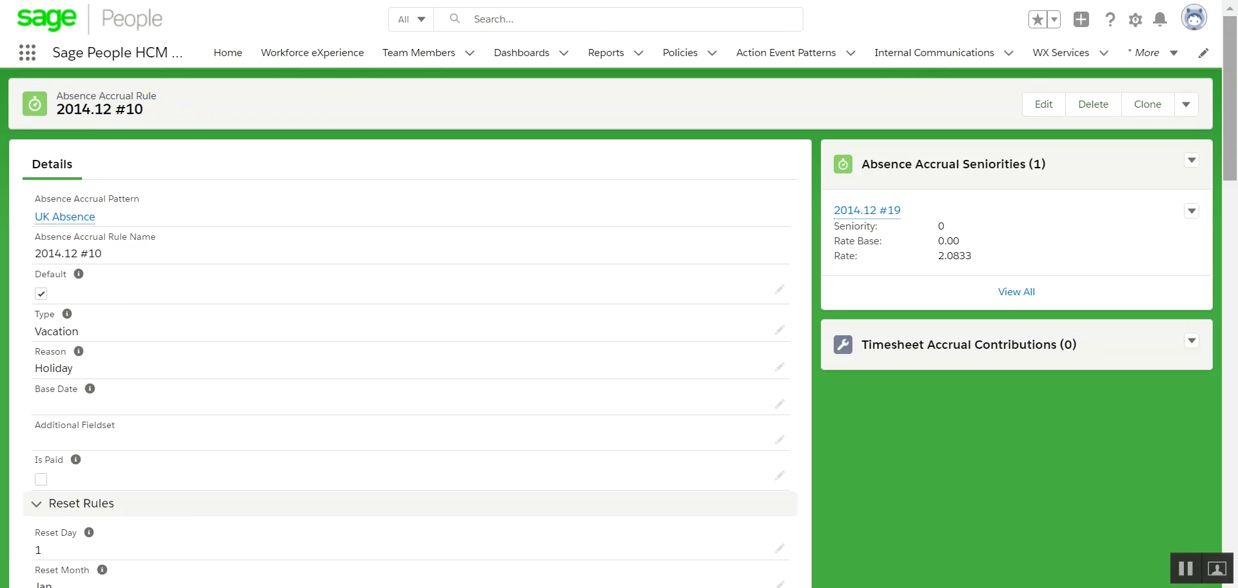
- Create accruals for team members from the Holiday vacation rule with effective date 01/01/2020 and submit them
{"action": "left_click", "coordinate": [1186, 103]}
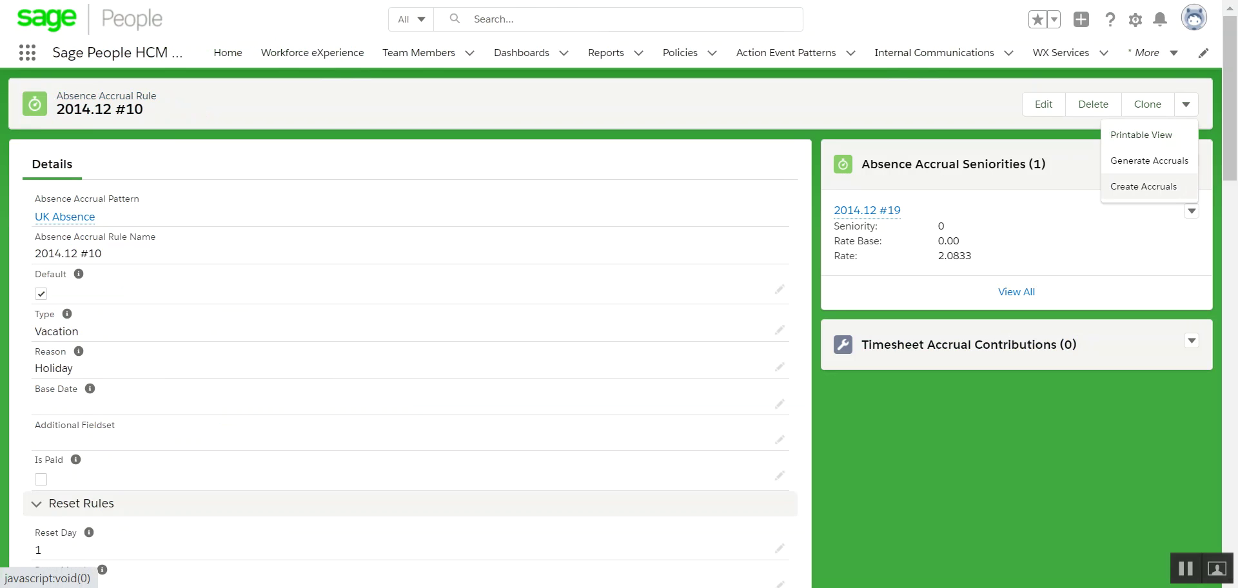
{"action": "left_click", "coordinate": [1145, 187]}
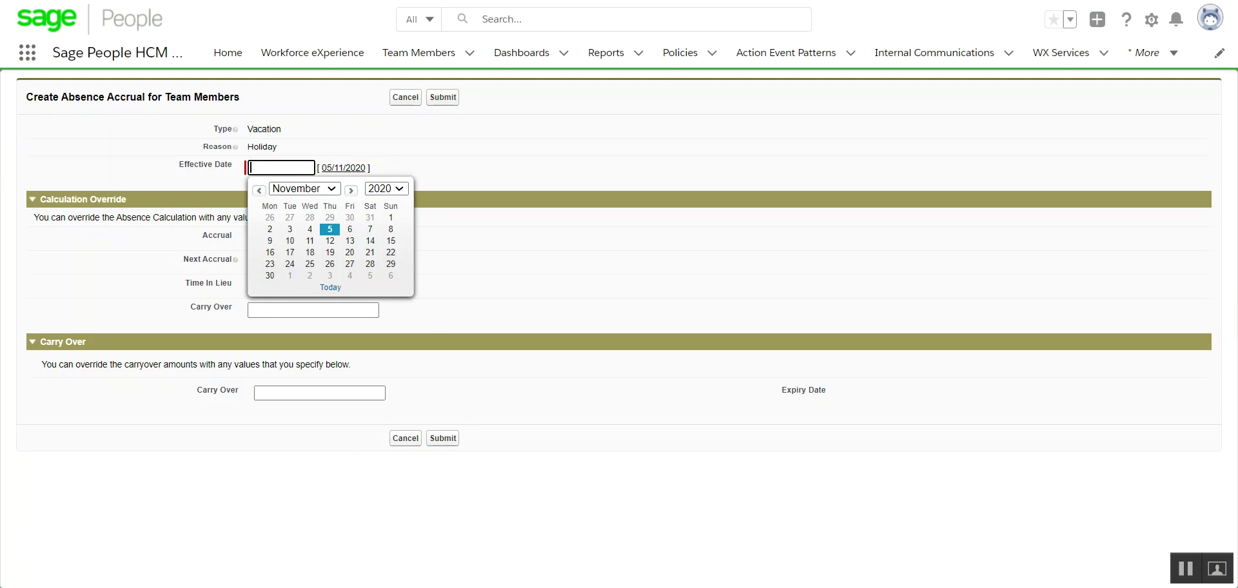
{"action": "key", "text": "Down"}
{"action": "key", "text": "Down"}
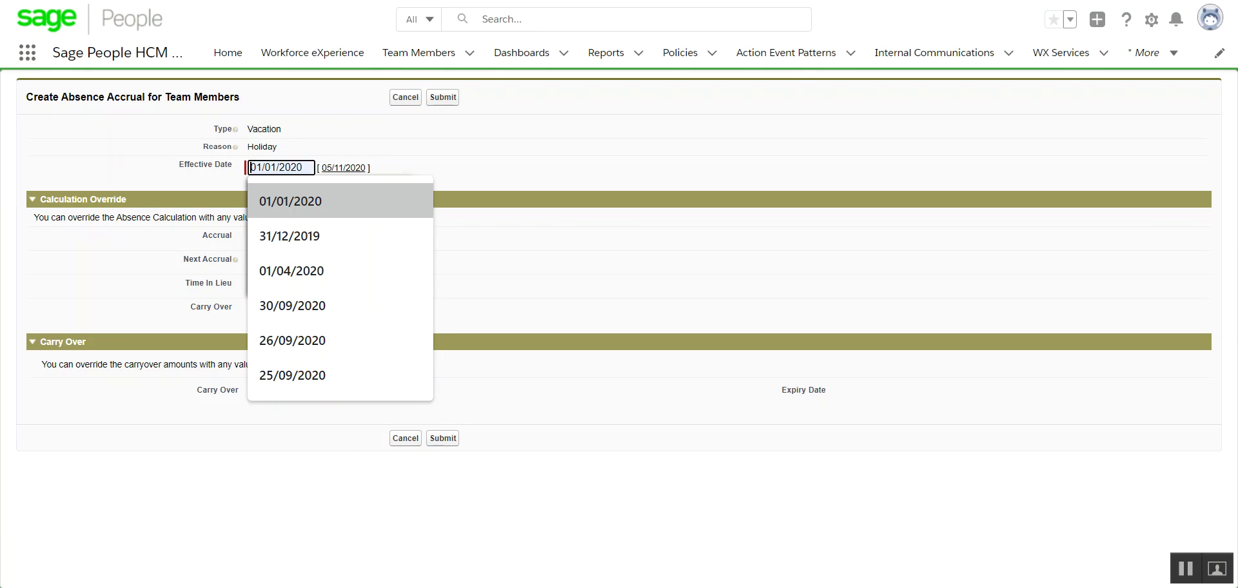
{"action": "key", "text": "Return"}
{"action": "key", "text": "Tab"}
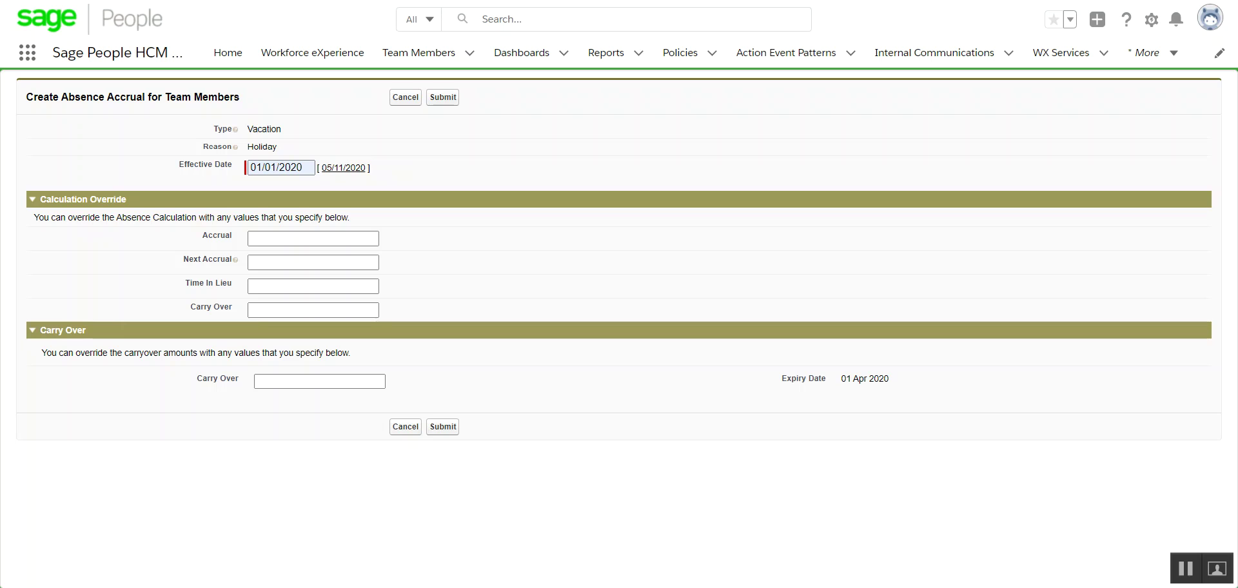
{"action": "left_click", "coordinate": [443, 97]}
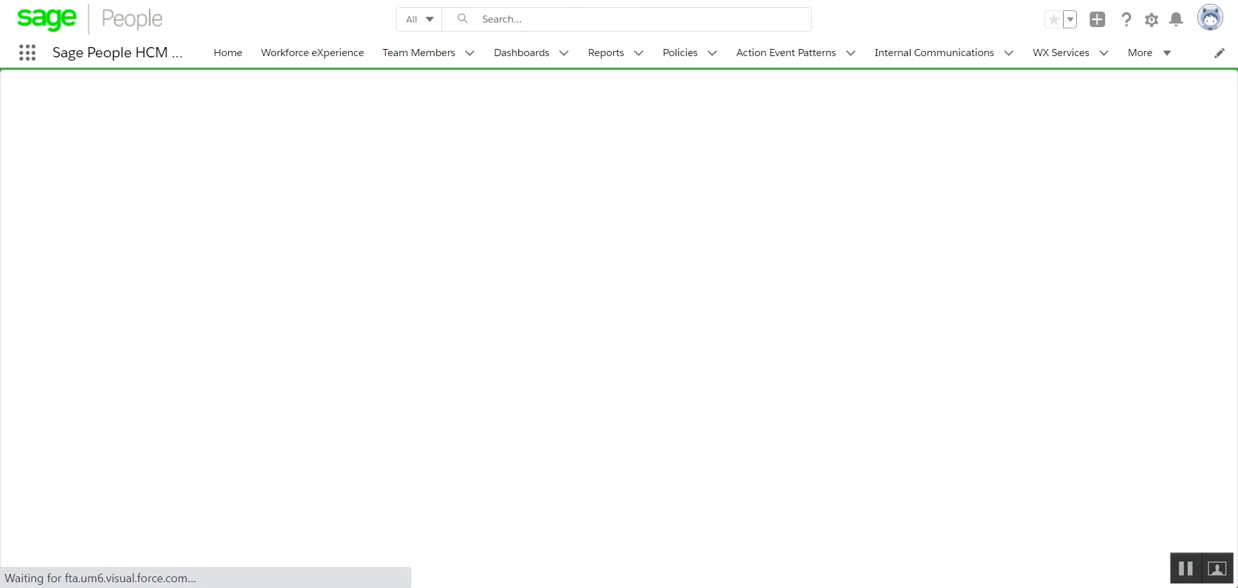
- Review the team member's reloaded absence accrual log and totals for the created initial accrual
{"action": "scroll", "coordinate": [619, 444], "scroll_direction": "down", "scroll_amount": 7}
{"action": "scroll", "coordinate": [619, 445], "scroll_direction": "up", "scroll_amount": 2}
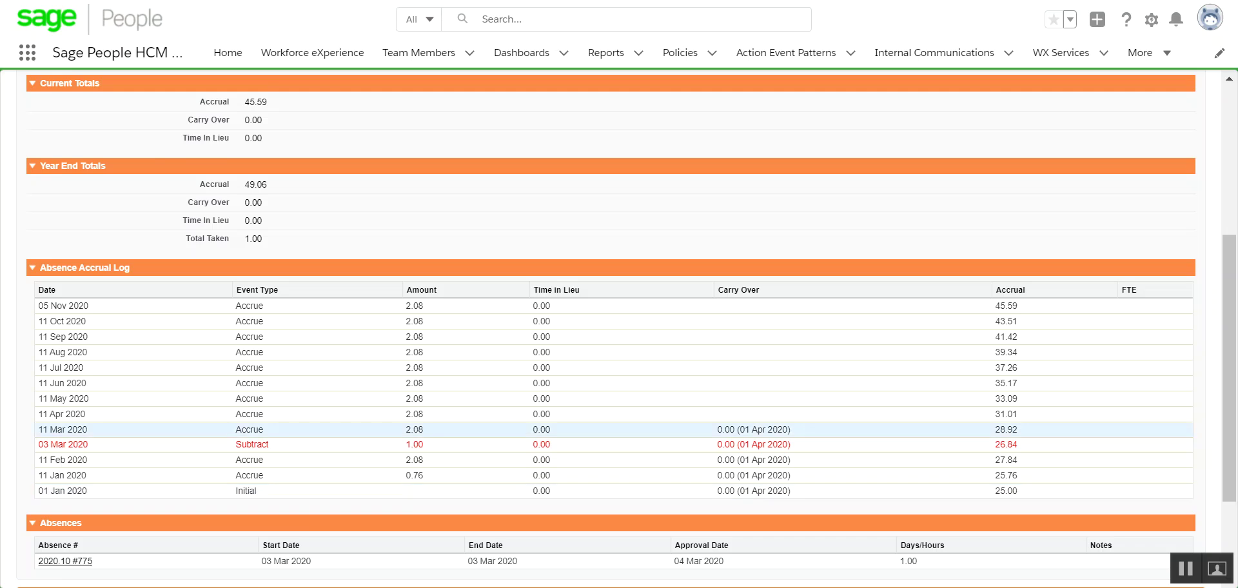
{"action": "scroll", "coordinate": [619, 321], "scroll_direction": "up", "scroll_amount": 5}
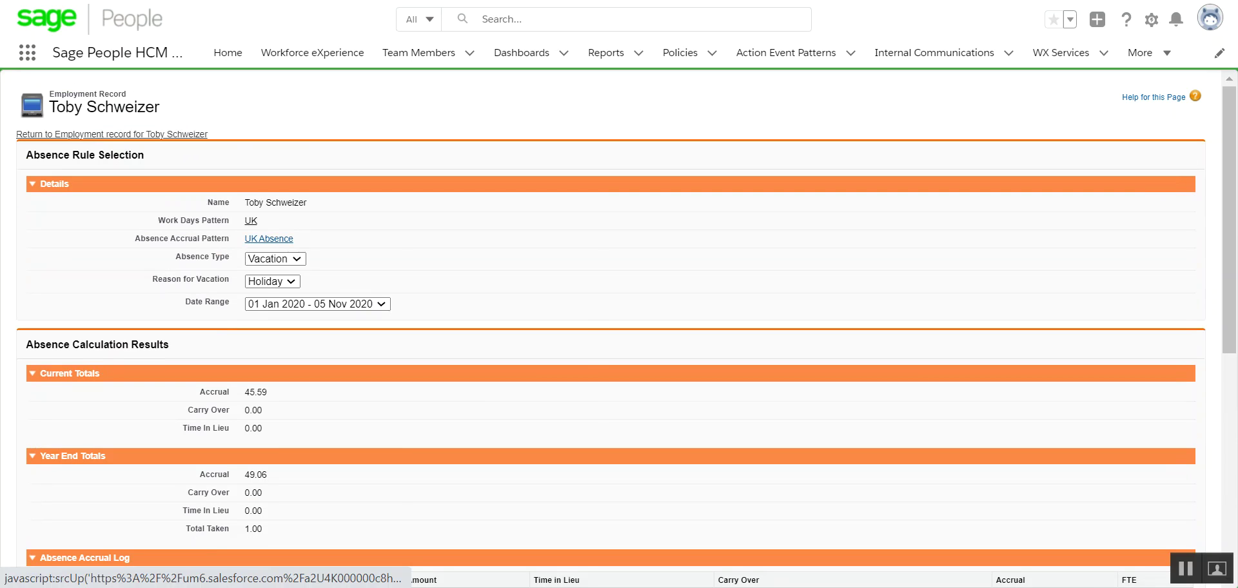
- Set Carry Over Months to 6 on the UK Absence pattern's Holiday vacation rule and save the rule
{"action": "right_click", "coordinate": [283, 239]}
{"action": "left_click", "coordinate": [361, 251]}
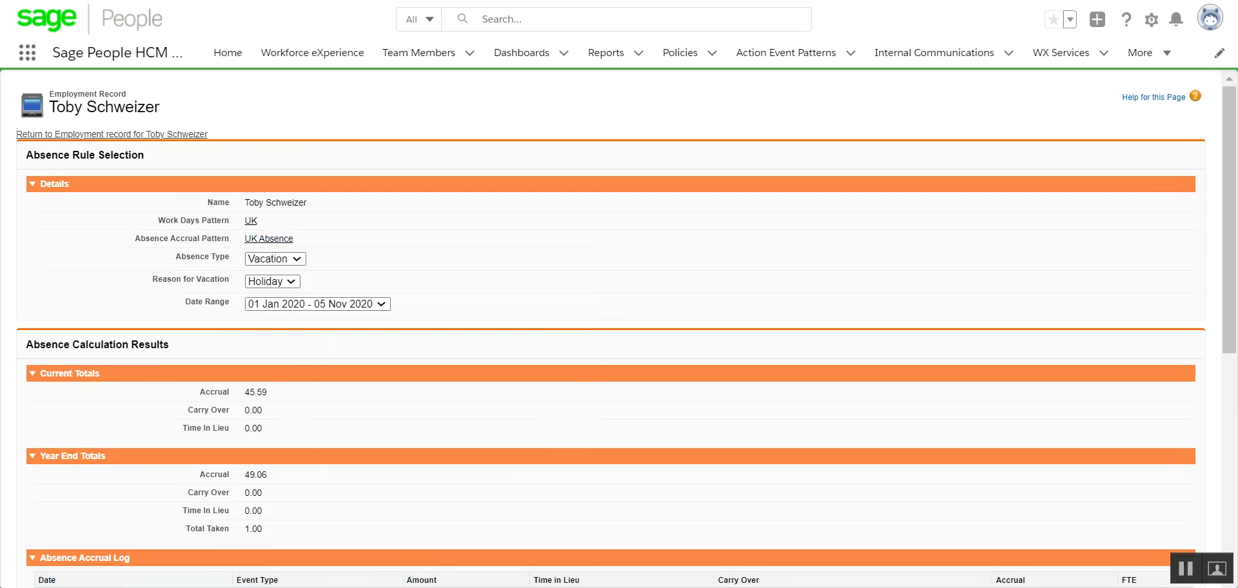
{"action": "key", "text": "ctrl+Tab"}
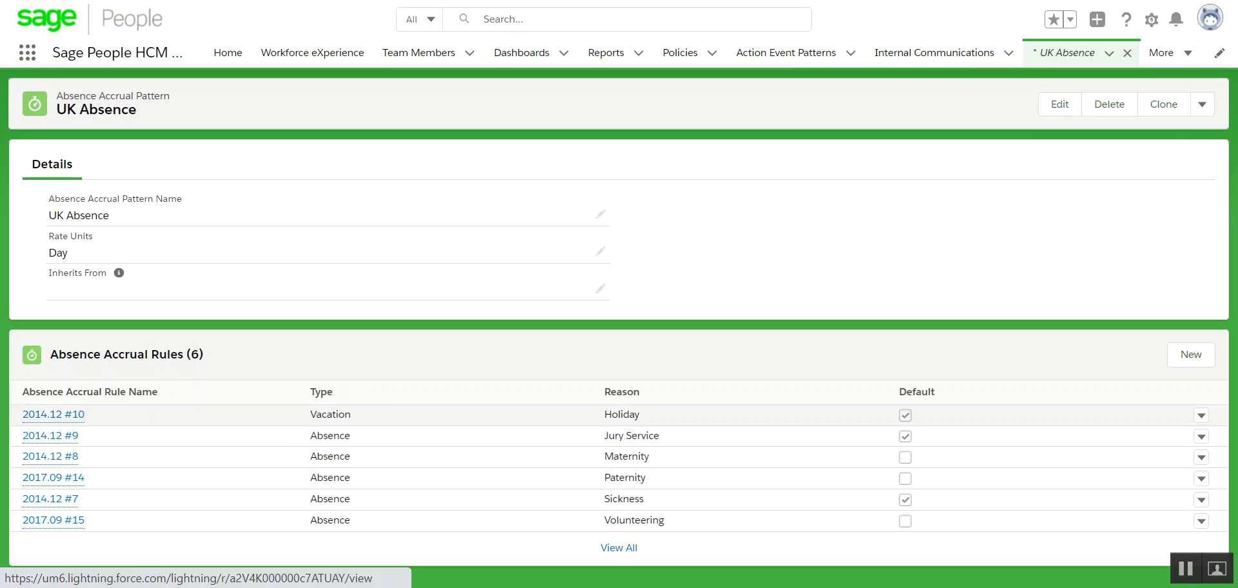
{"action": "left_click", "coordinate": [53, 414]}
{"action": "scroll", "coordinate": [410, 355], "scroll_direction": "down", "scroll_amount": 5}
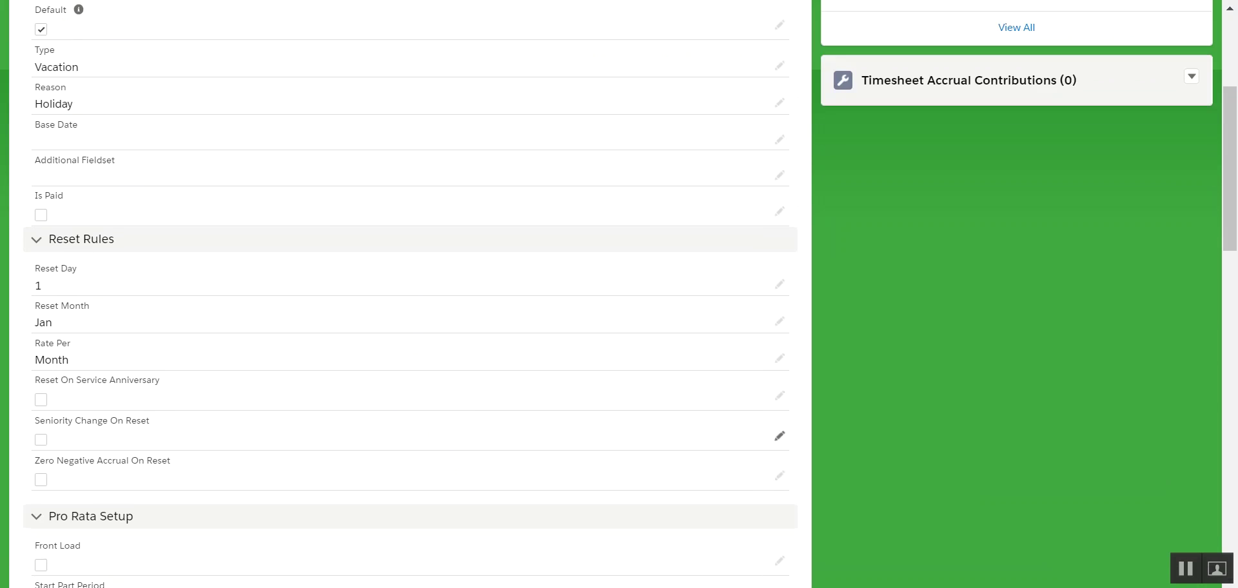
{"action": "scroll", "coordinate": [410, 407], "scroll_direction": "down", "scroll_amount": 3}
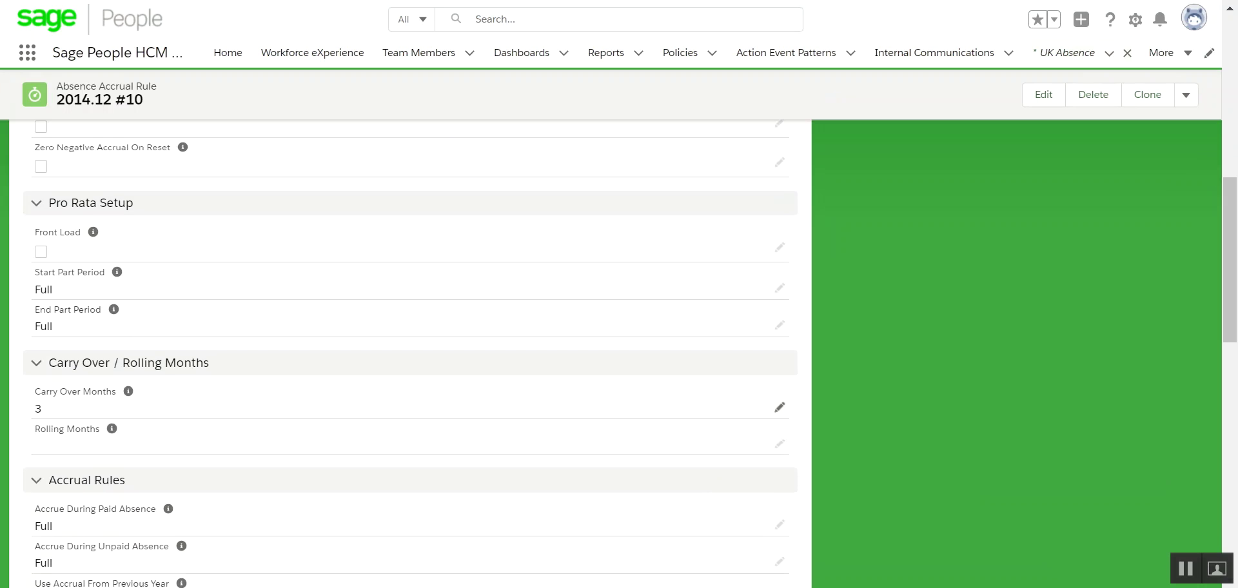
{"action": "left_click", "coordinate": [780, 407]}
{"action": "key", "text": "BackSpace"}
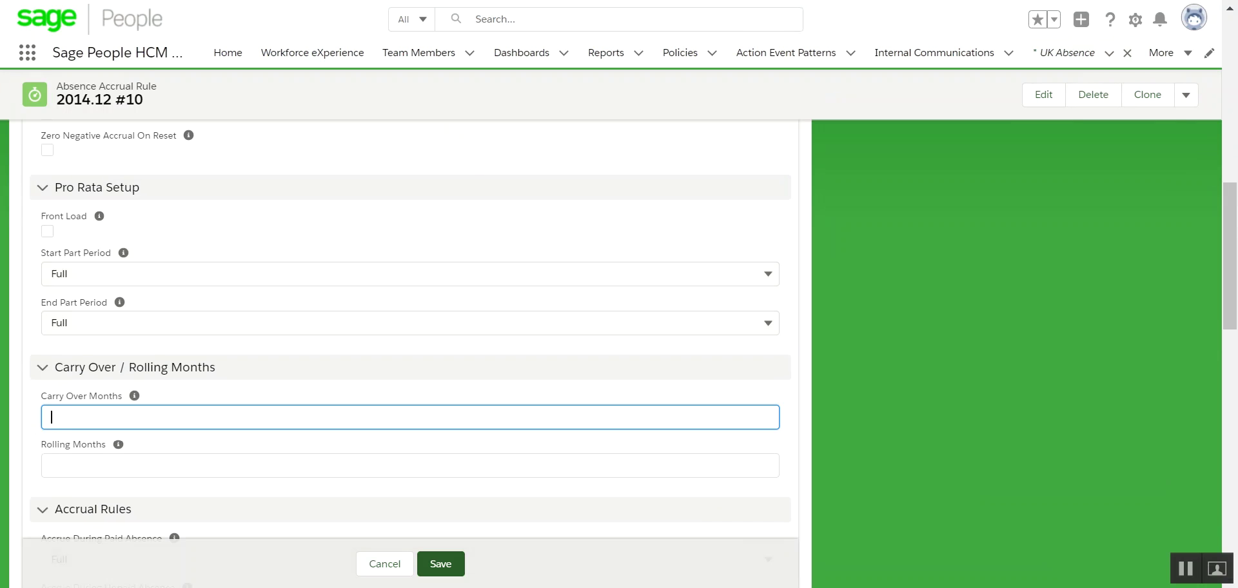
{"action": "type", "text": "6"}
{"action": "left_click", "coordinate": [441, 563]}
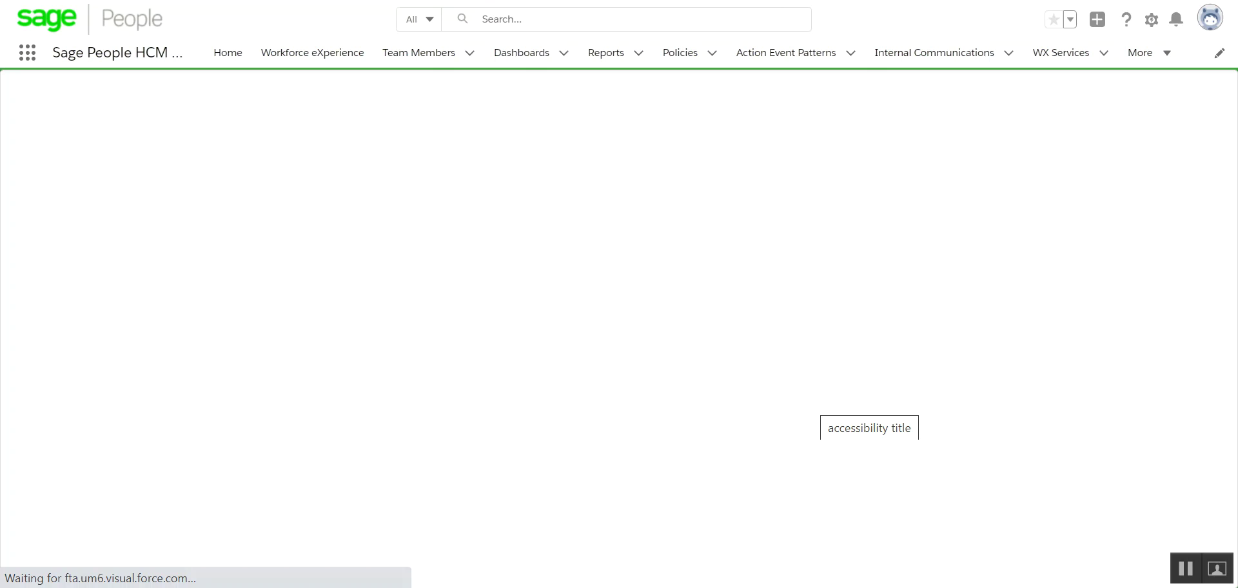
- Check the carry-over expiry dates in the team member's reloaded absence accrual log
{"action": "scroll", "coordinate": [619, 329], "scroll_direction": "down", "scroll_amount": 3}
{"action": "scroll", "coordinate": [619, 374], "scroll_direction": "down", "scroll_amount": 1}
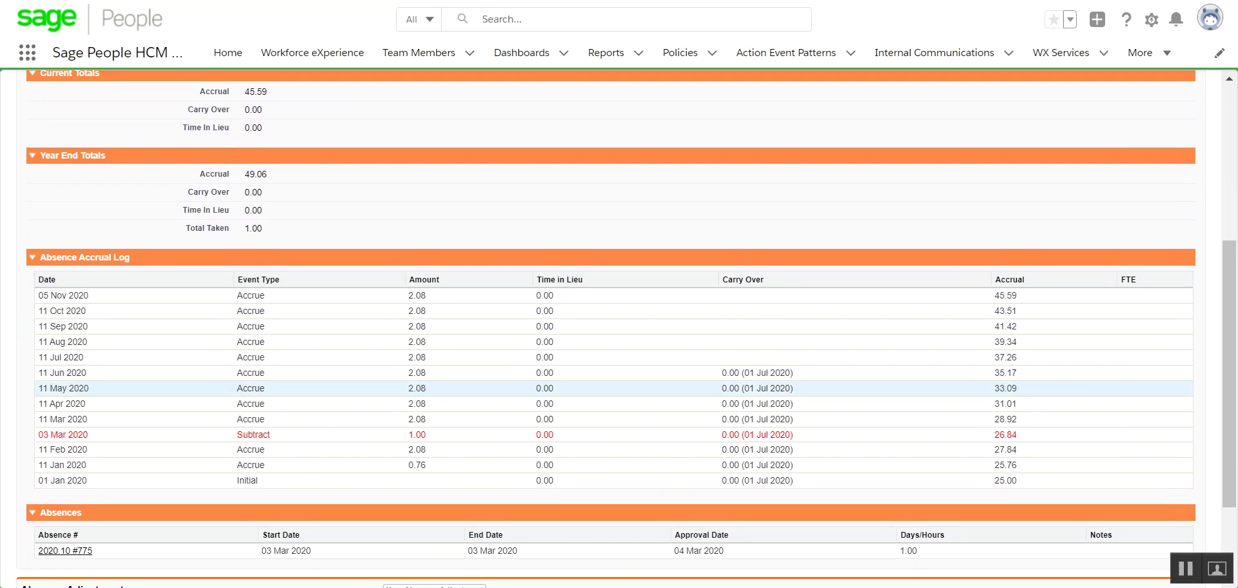